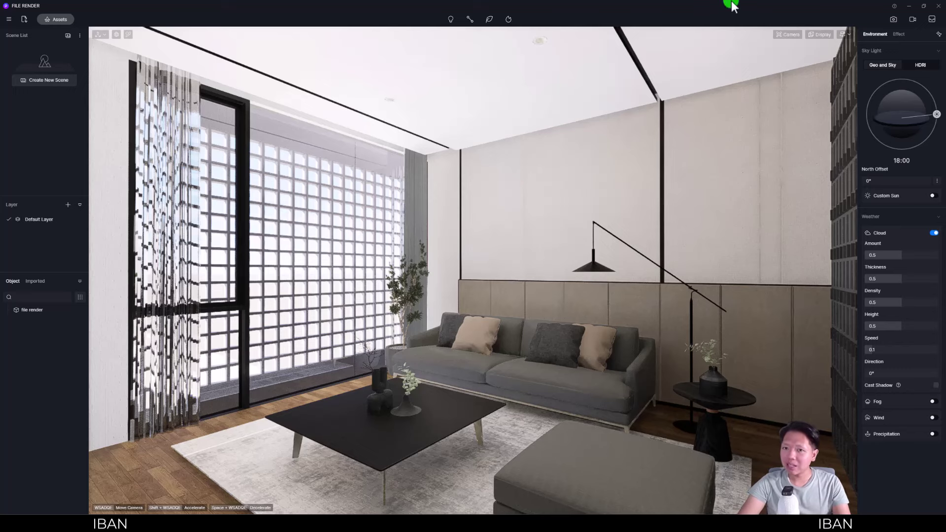
- Switch the camera view to F8 two-point perspective and save the framing as Scene 1
click(789, 36)
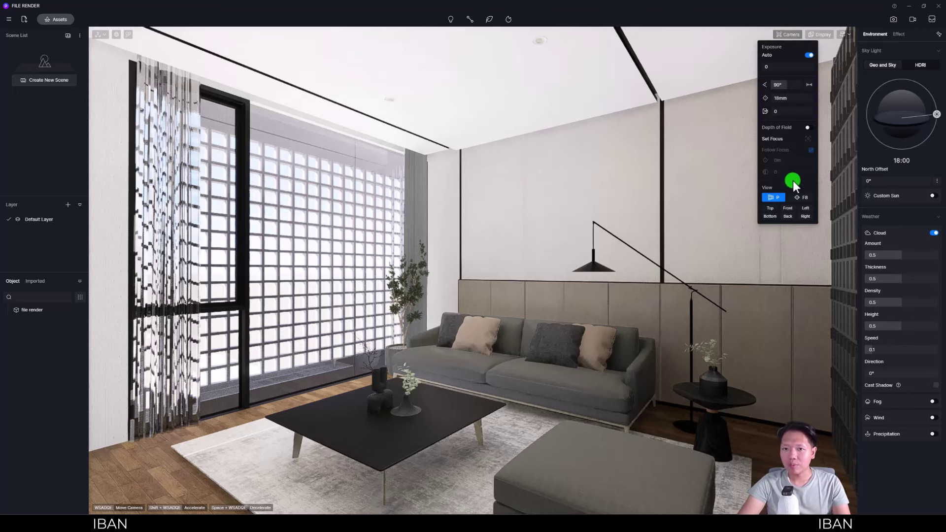
click(794, 196)
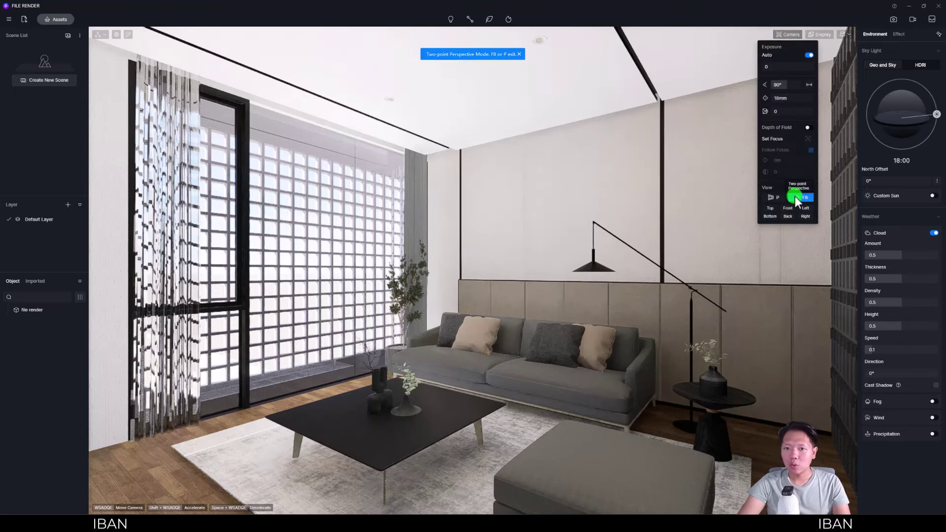
click(779, 198)
click(797, 197)
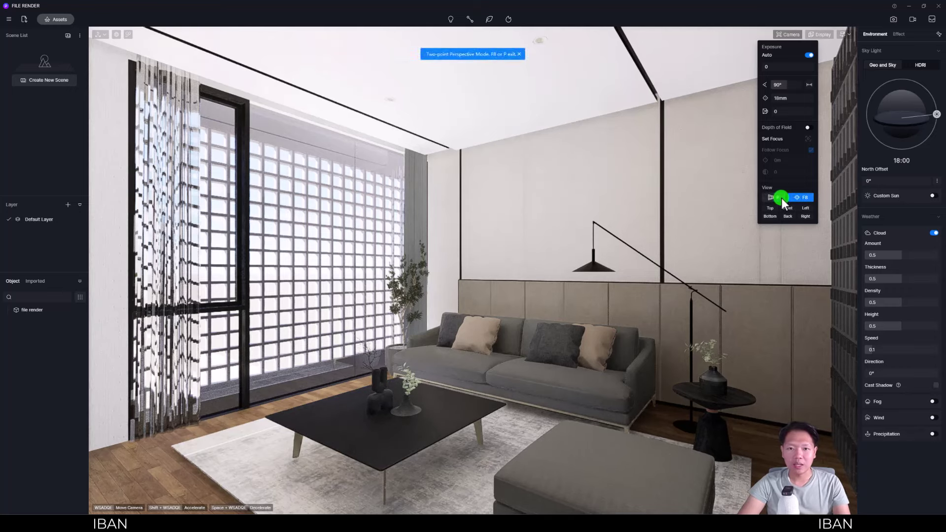
click(801, 198)
click(799, 199)
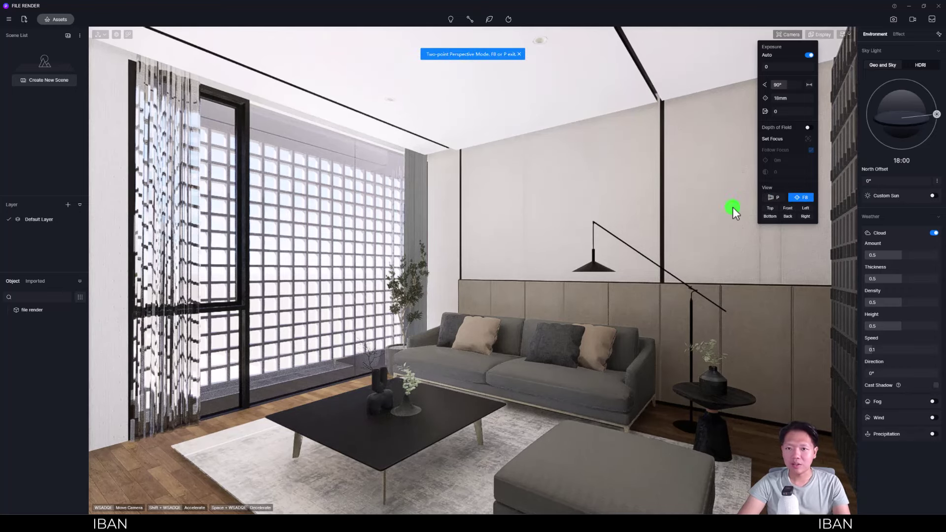
click(767, 200)
click(803, 197)
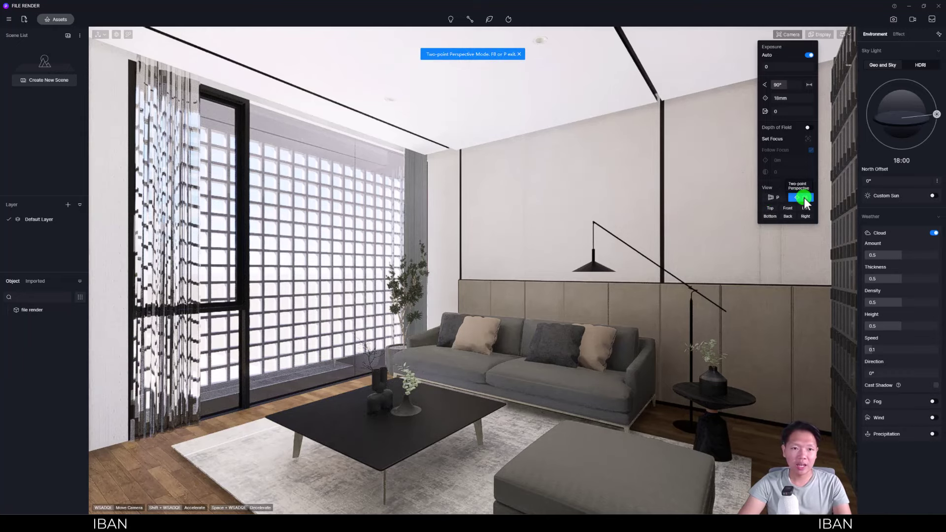
click(24, 115)
click(38, 81)
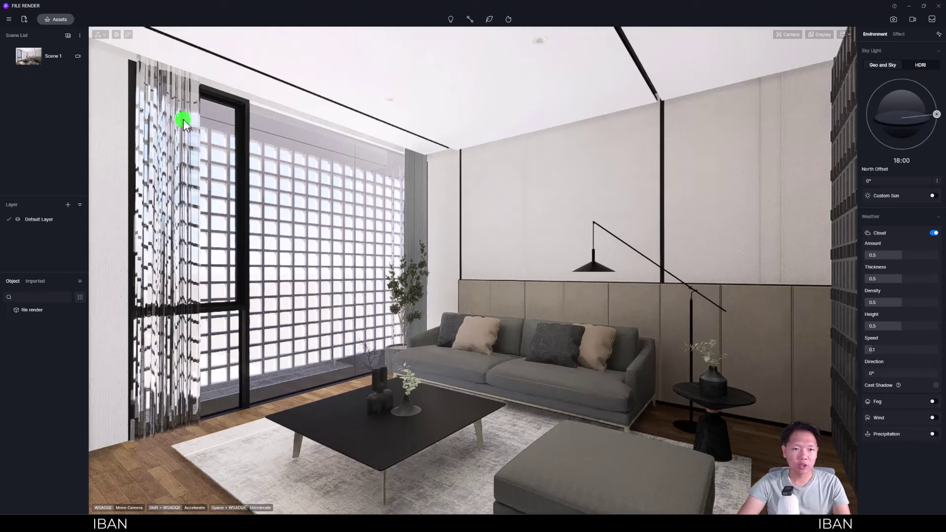
mouse_move(44, 56)
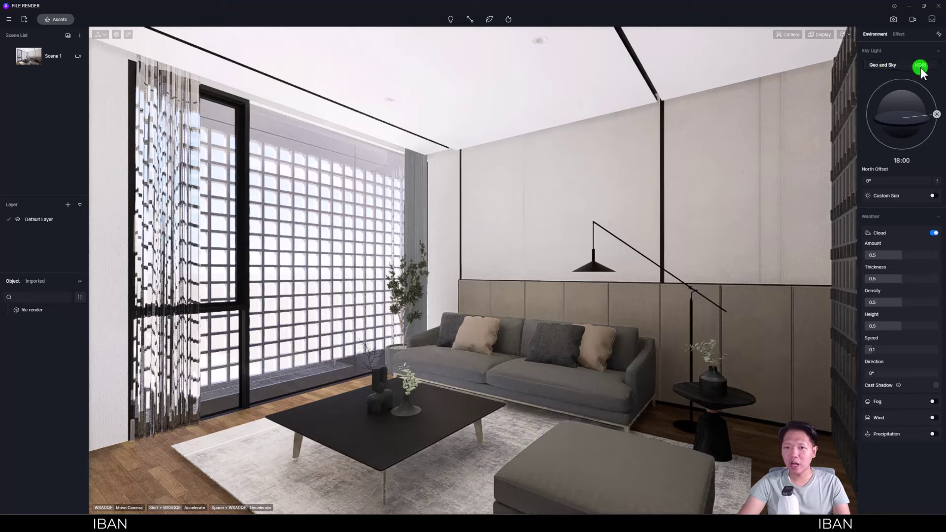
- Move the sun to 16:52 with a 55.5° north offset and switch the sky to the Early Morning HDRI
drag(936, 114, 927, 90)
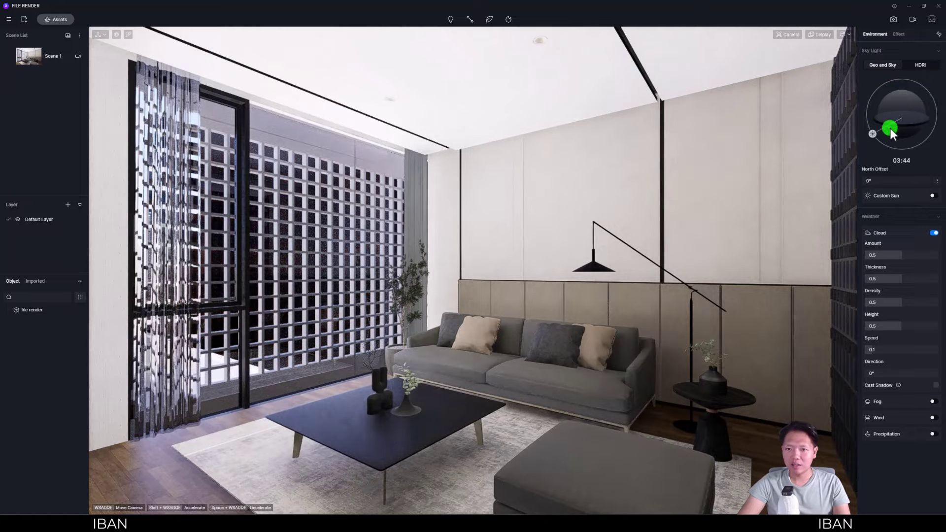
drag(893, 180, 905, 179)
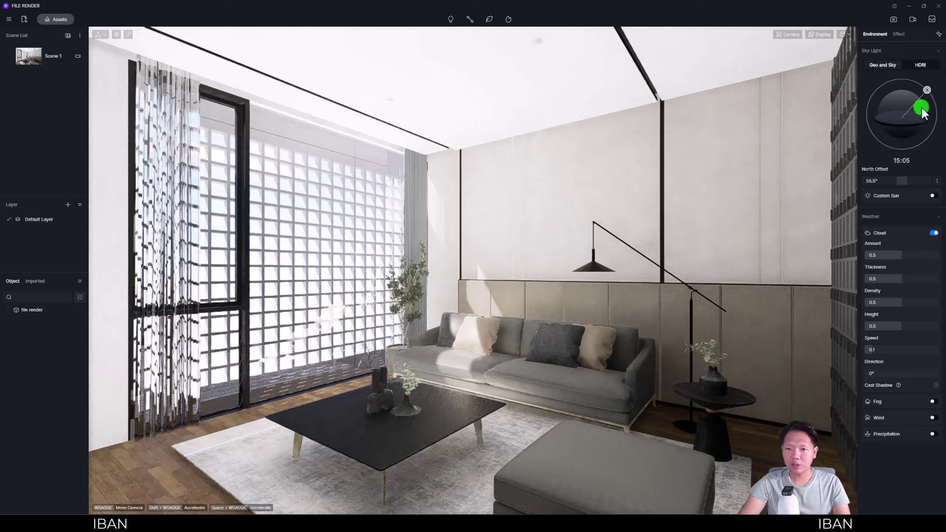
drag(927, 90, 931, 109)
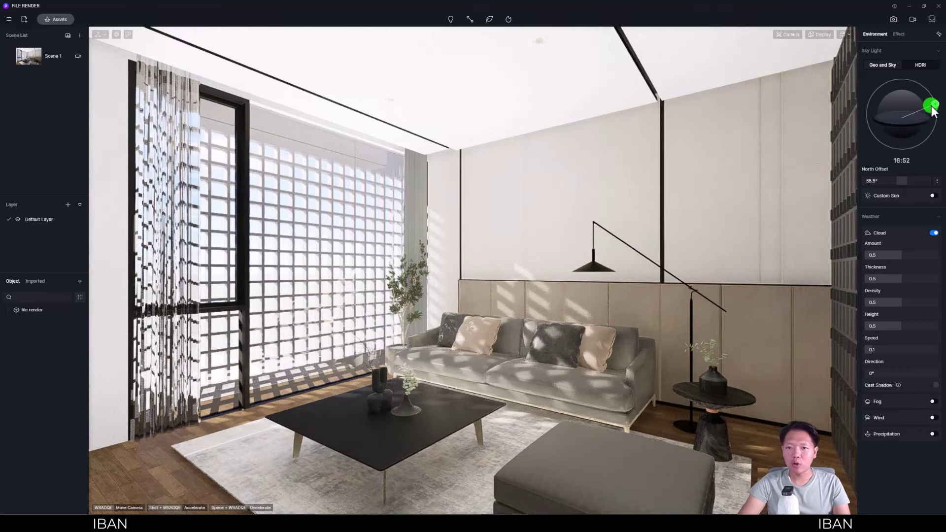
click(921, 67)
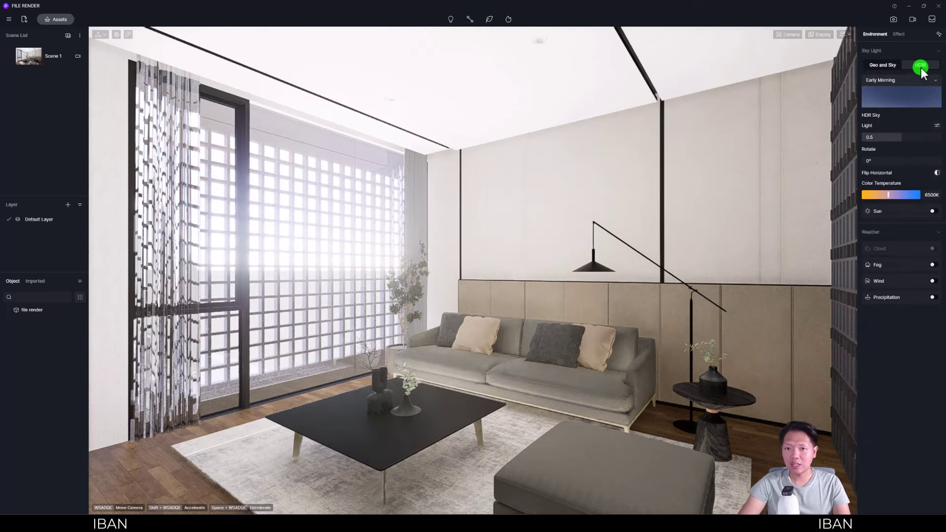
- Browse the HDRI sky presets, then choose Customize HDR to load a file from the HDRI D5 RENDER folder
click(908, 80)
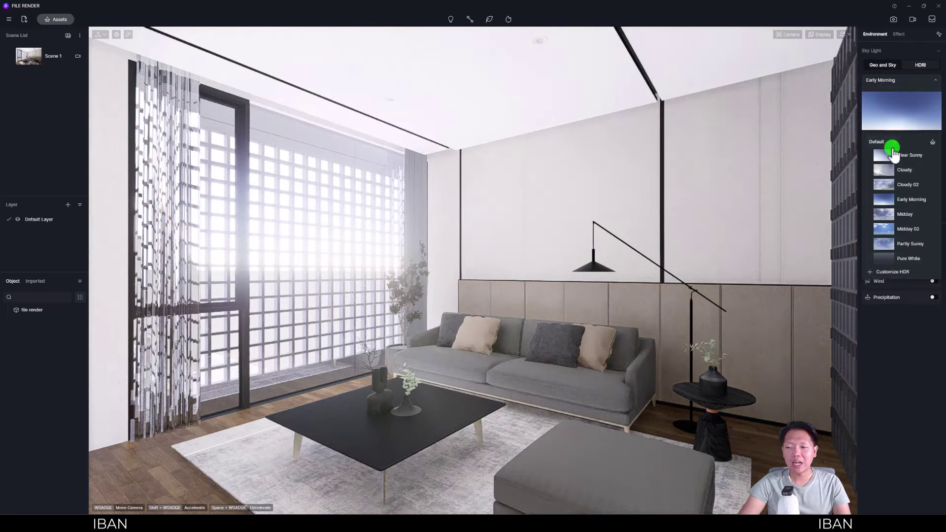
scroll(895, 206, down, 3)
scroll(896, 206, down, 3)
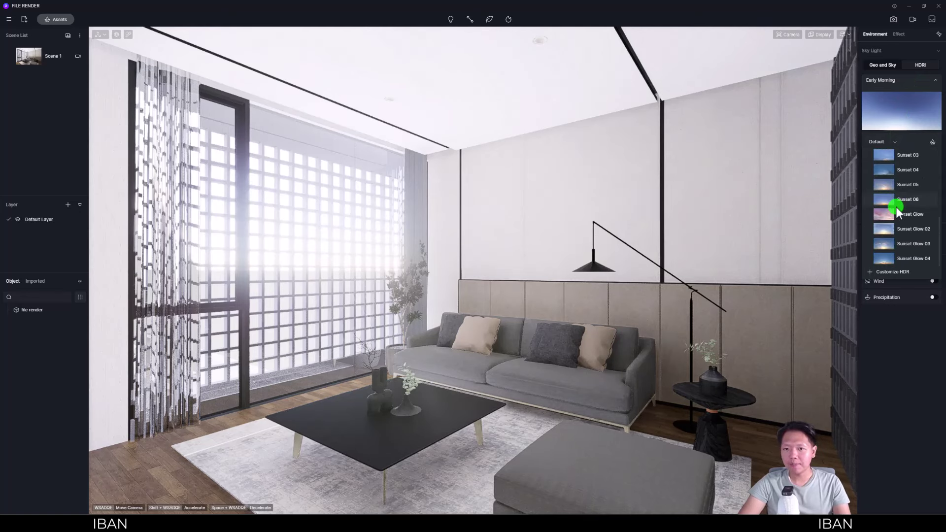
scroll(895, 206, up, 5)
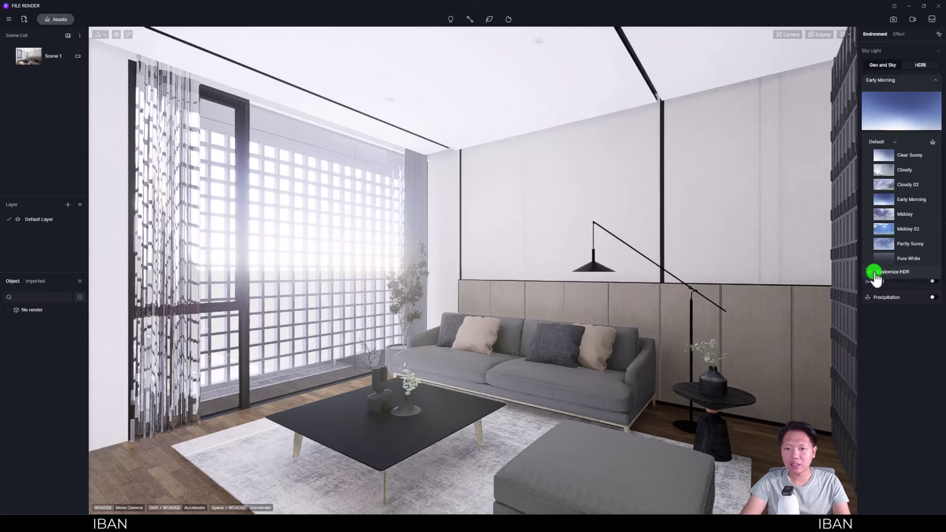
click(891, 275)
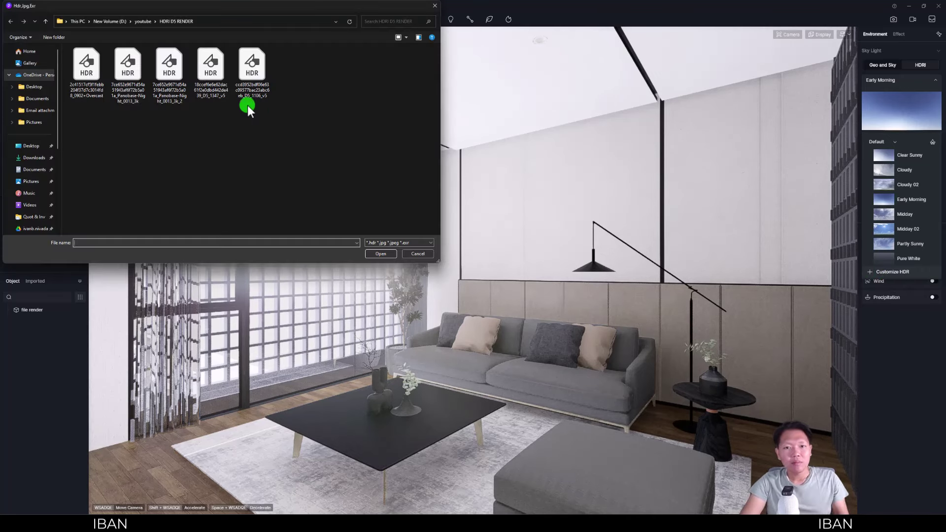
- Import a custom HDR file, compare the custom skies, and settle on D5_1106_v5
double_click(204, 51)
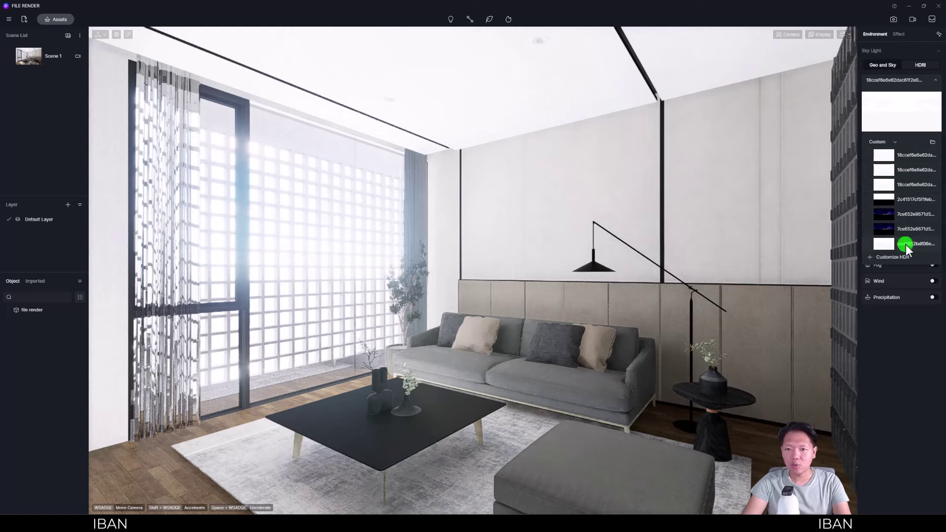
click(906, 244)
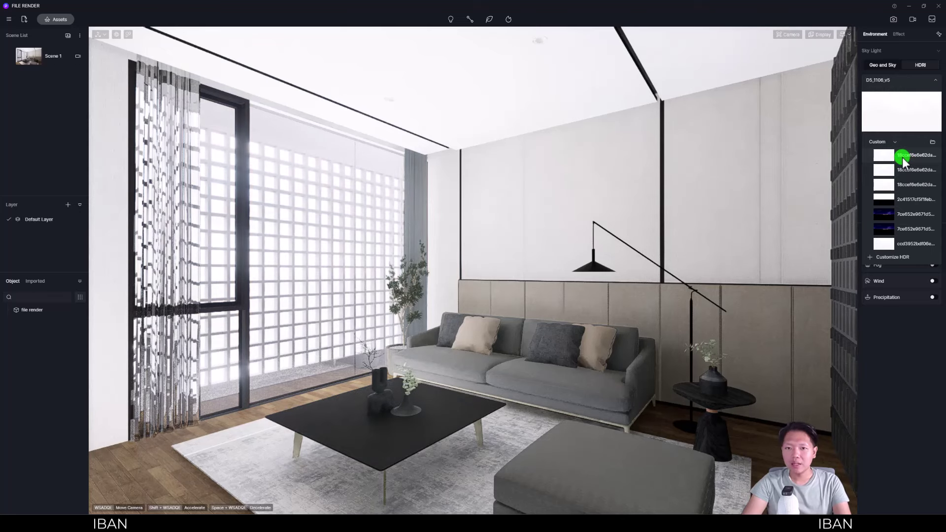
click(902, 158)
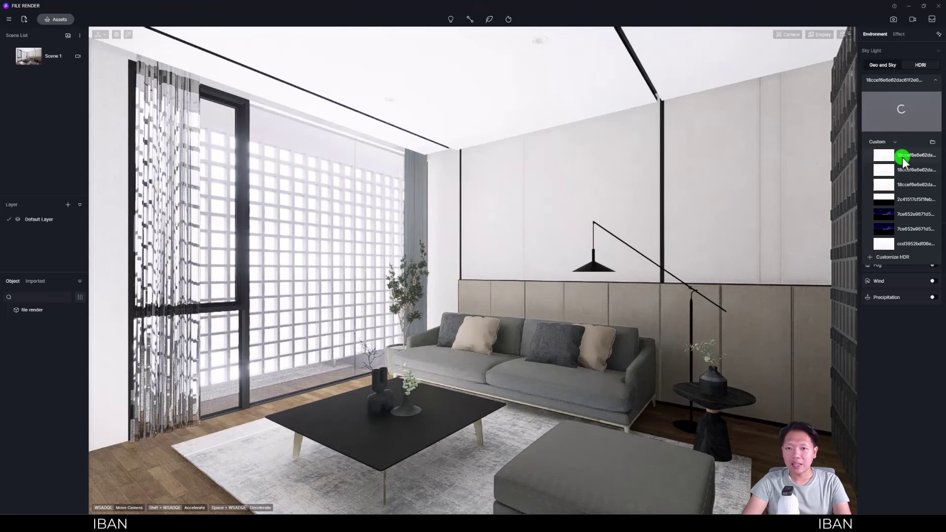
click(902, 214)
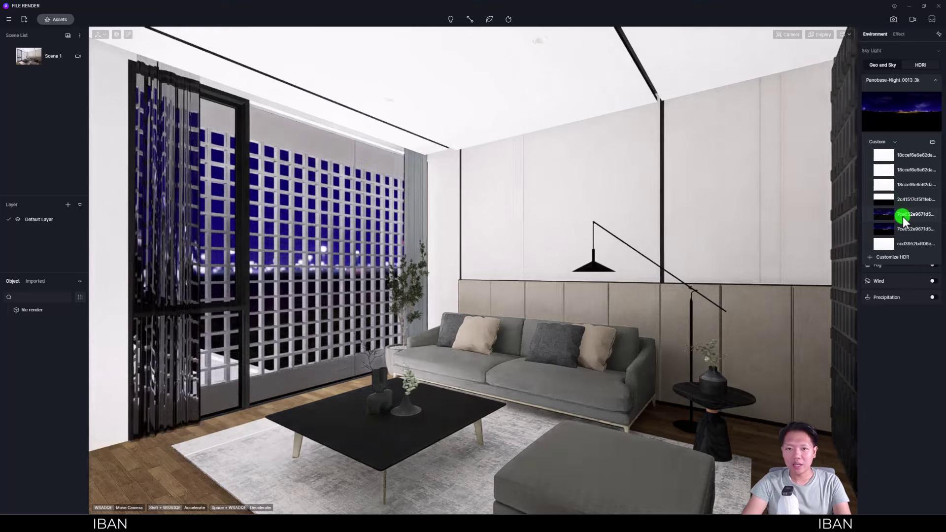
click(904, 231)
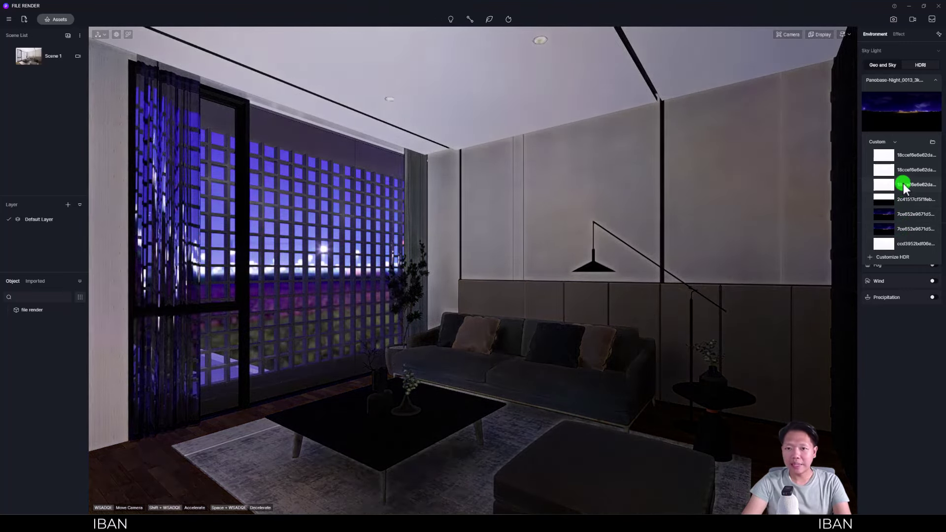
click(902, 184)
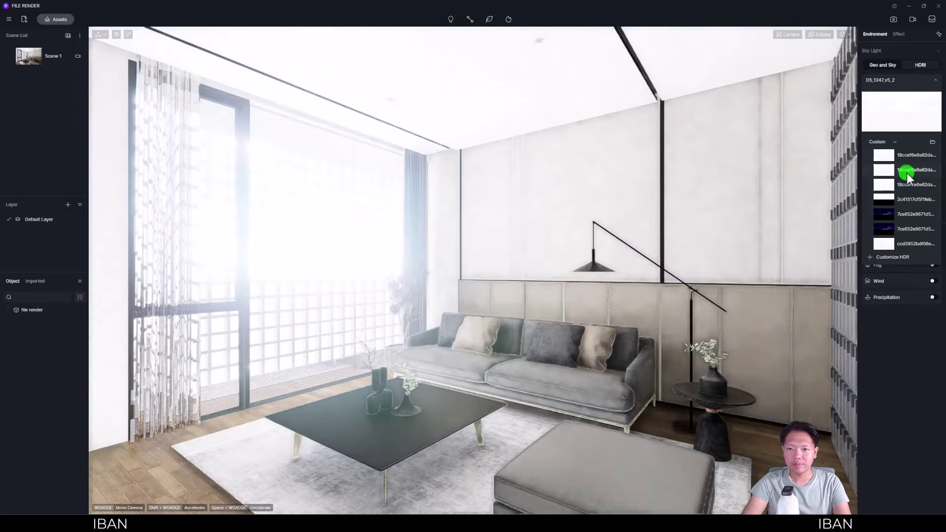
click(907, 173)
click(900, 325)
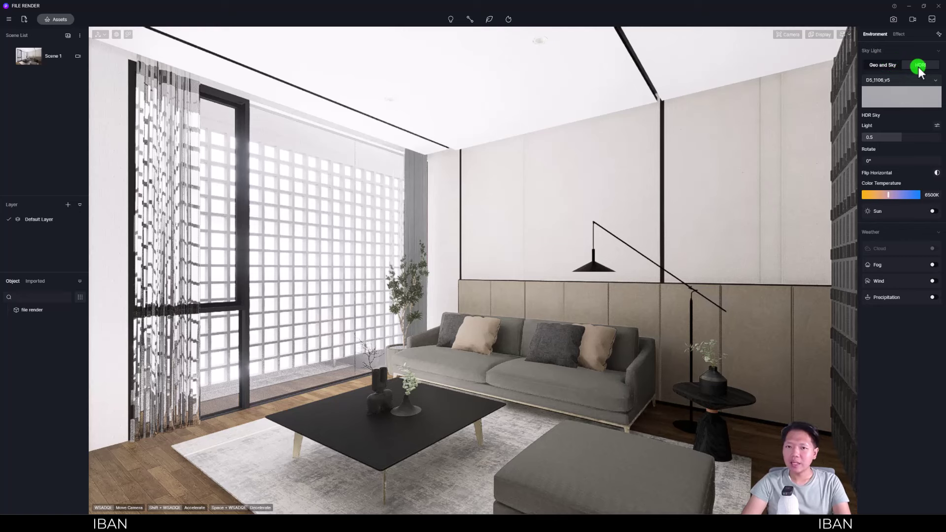
click(887, 69)
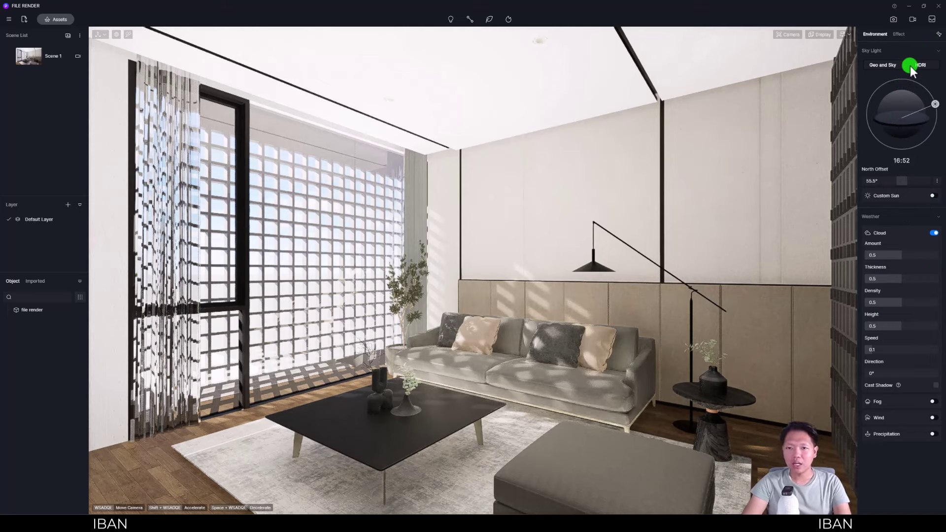
click(911, 65)
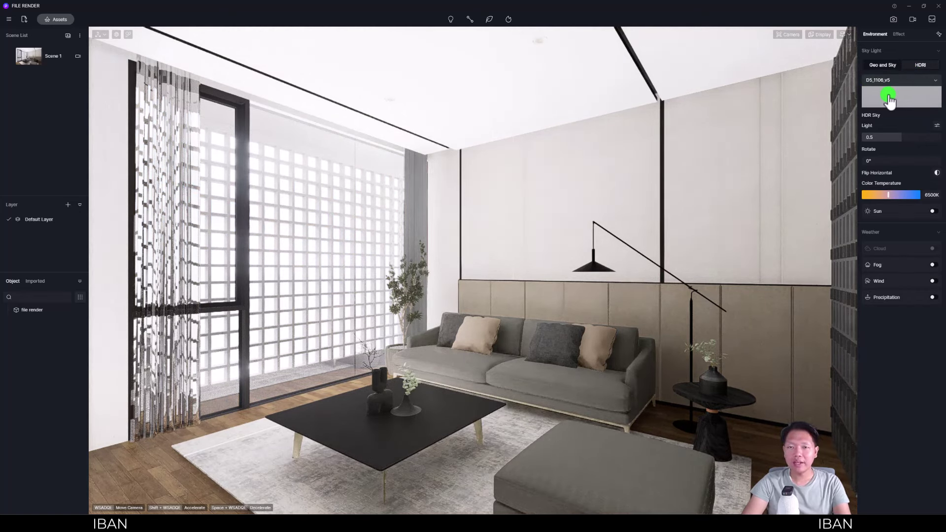
click(887, 64)
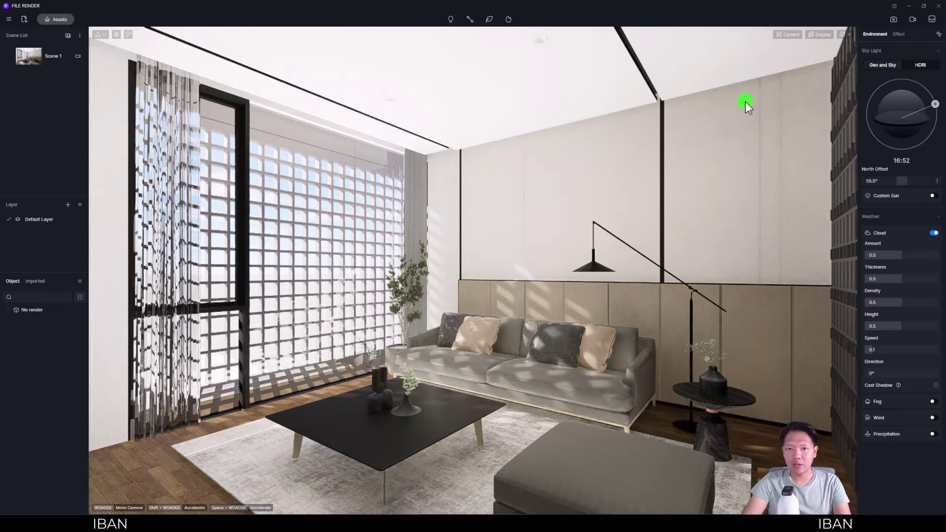
key(ctrl+1)
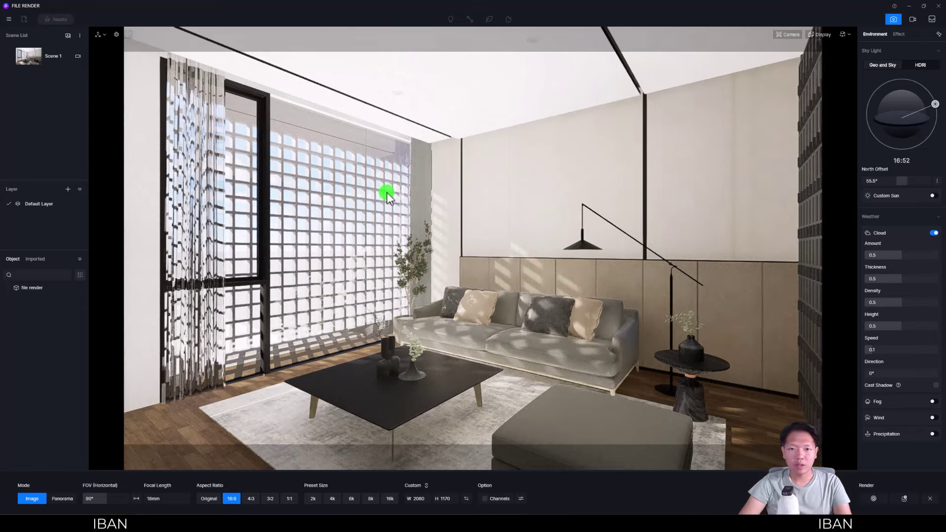
click(929, 498)
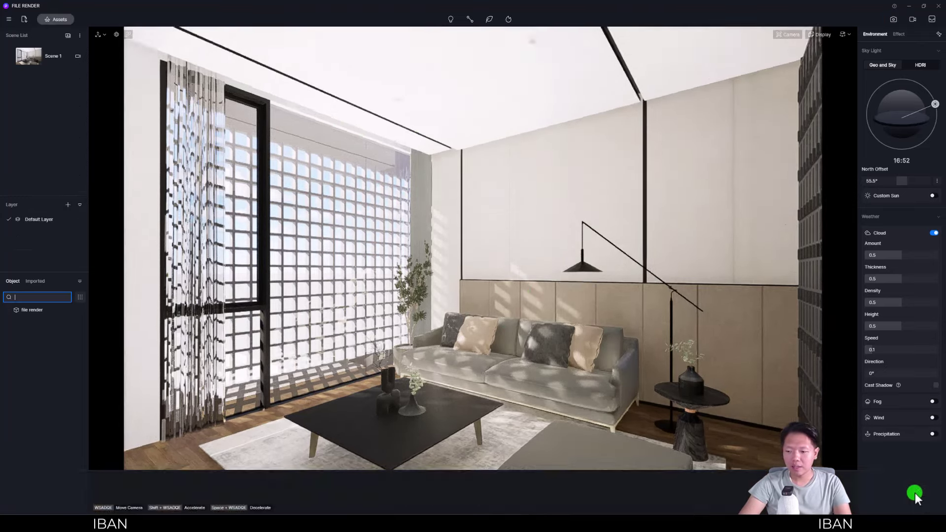
click(914, 66)
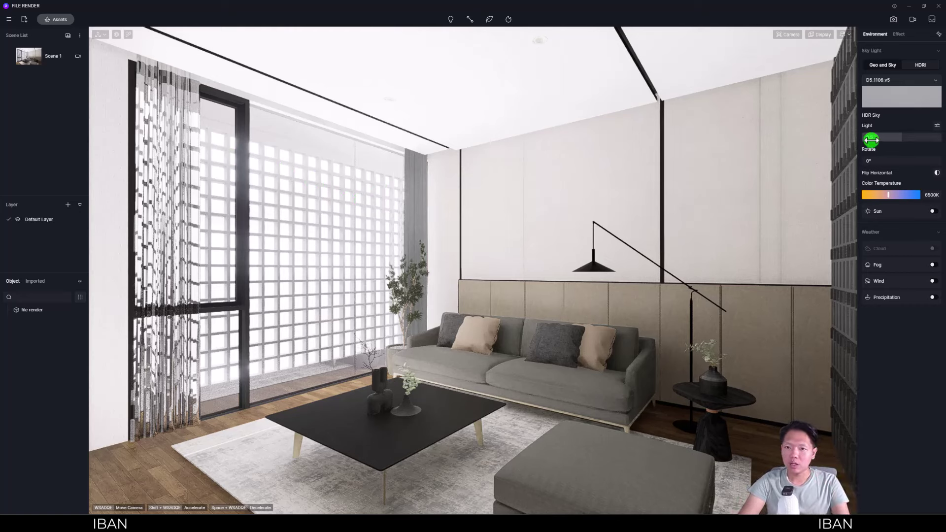
- Lower the HDR Sky Light intensity from 0.5 to about 0.35
mouse_move(896, 140)
mouse_down()
mouse_move(843, 138)
mouse_move(874, 141)
mouse_up()
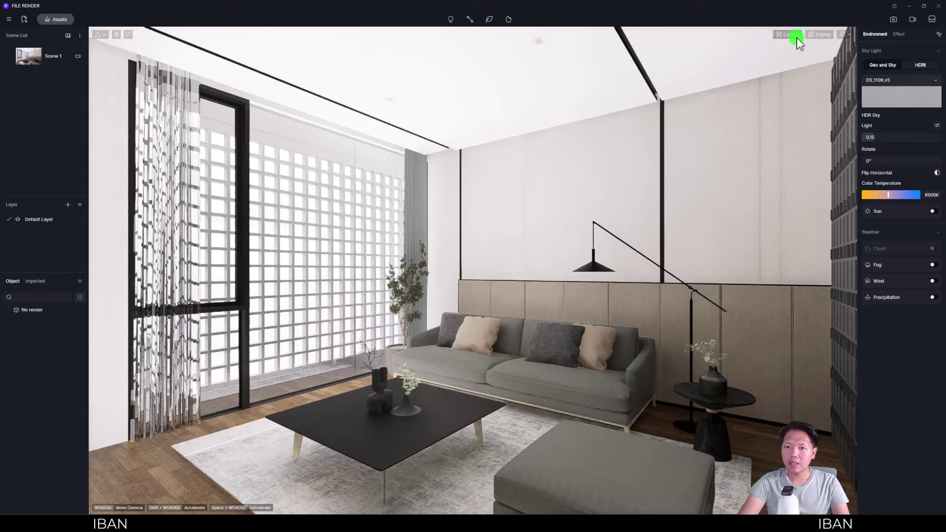
- Turn off Exposure Auto in the camera settings
click(814, 36)
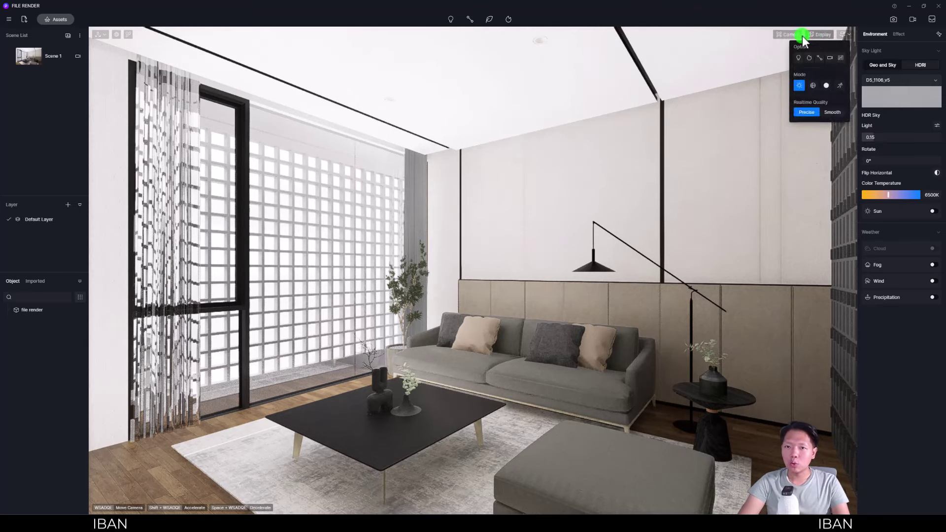
click(802, 36)
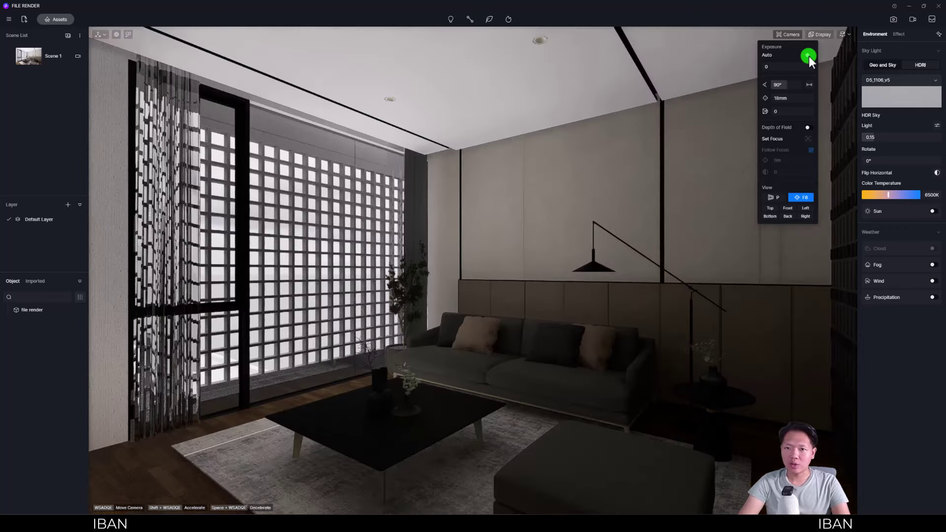
click(809, 55)
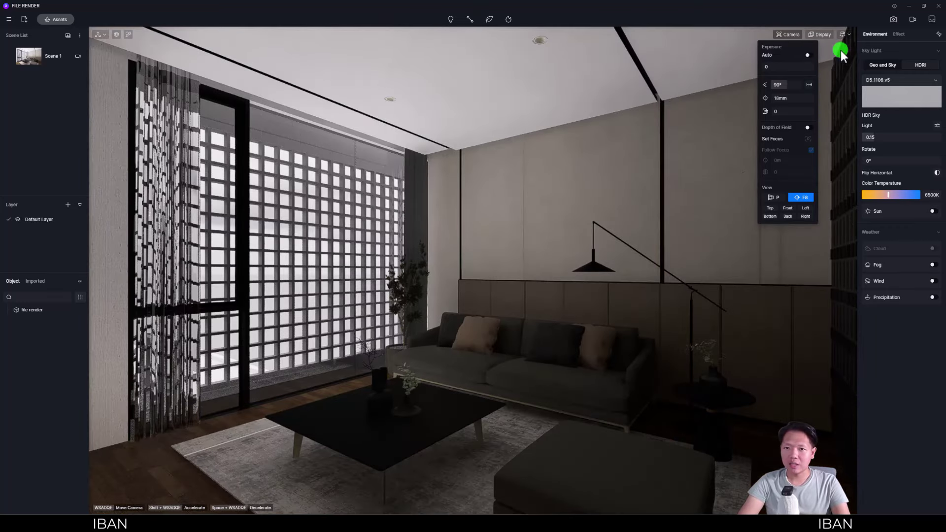
- Raise the HDR Sky Light to 0.39 and enable the sun
click(885, 121)
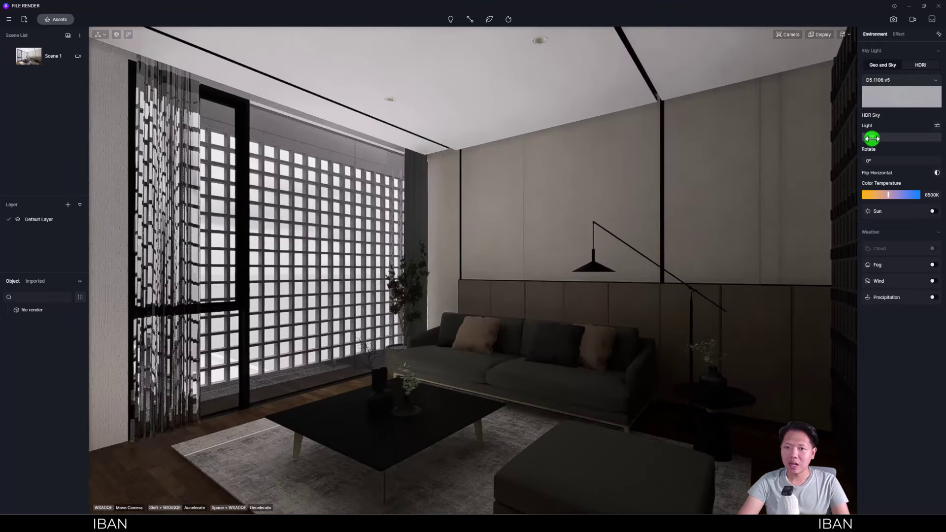
mouse_move(873, 138)
mouse_down()
mouse_move(915, 136)
mouse_move(893, 138)
mouse_up()
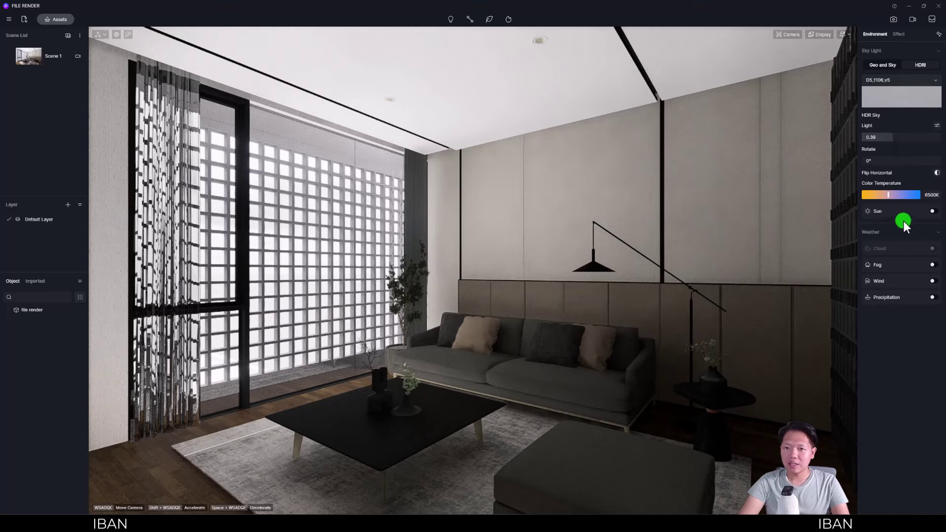
click(933, 213)
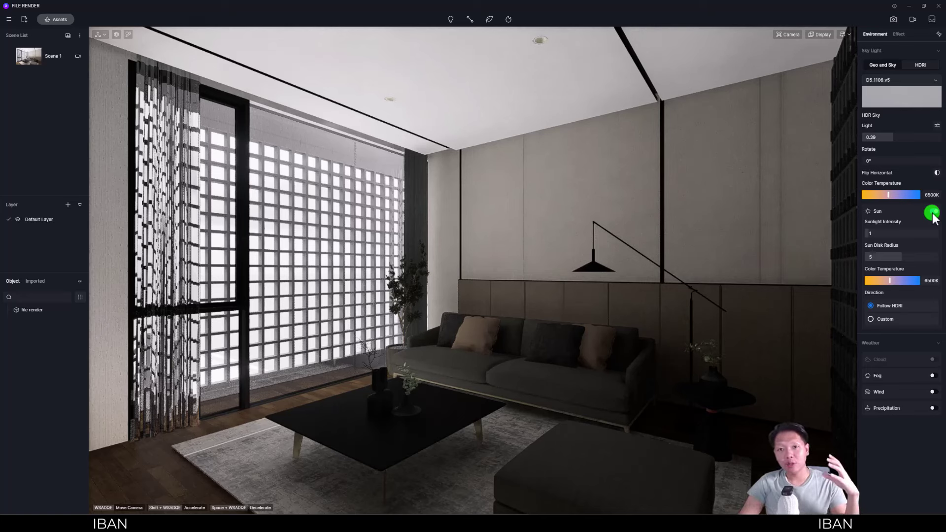
- Give the sun a custom direction with azimuth 360 and altitude 15.2
click(932, 214)
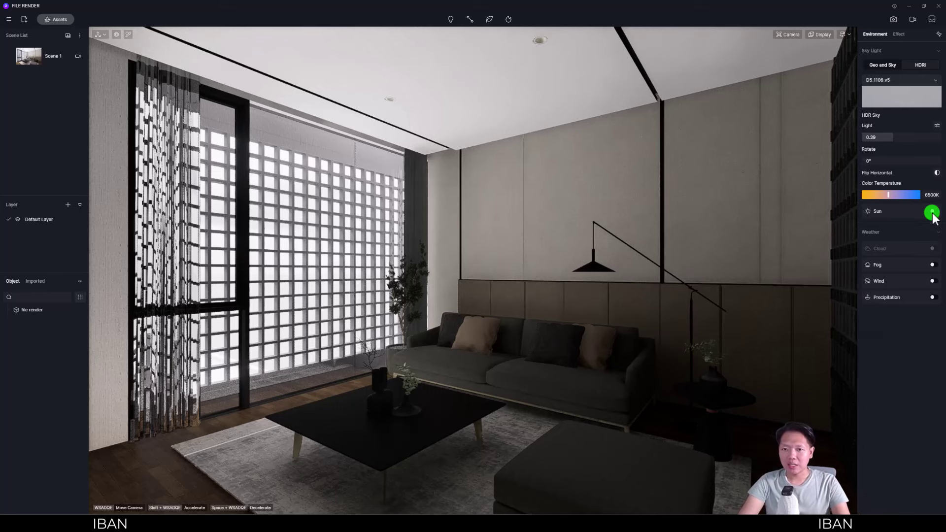
click(932, 212)
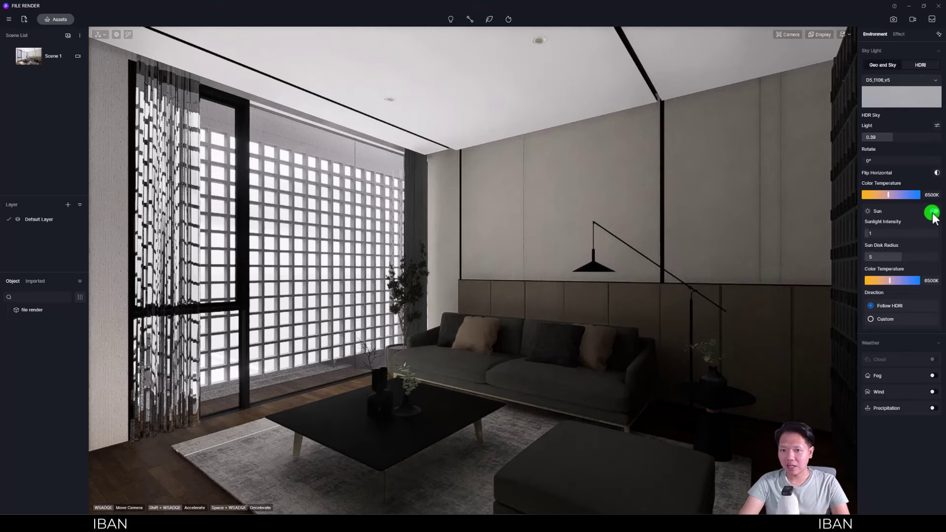
click(871, 319)
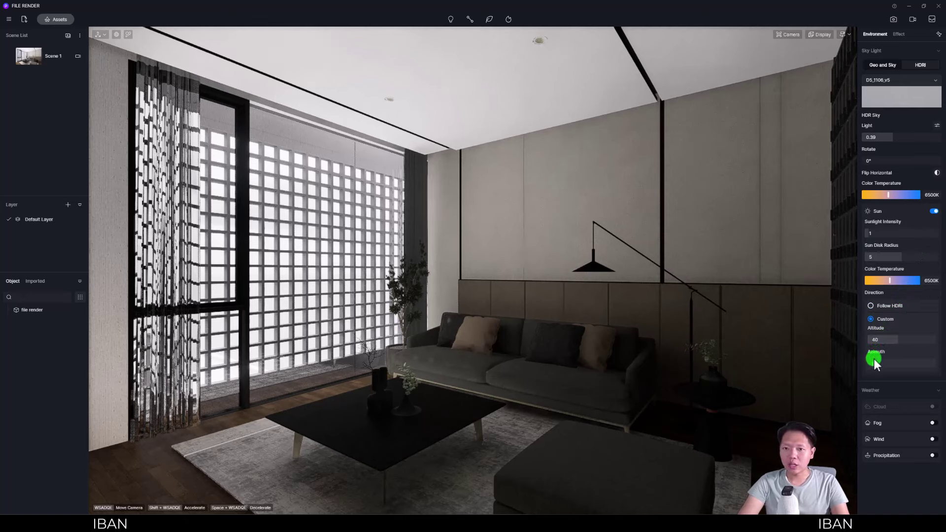
drag(874, 363, 939, 363)
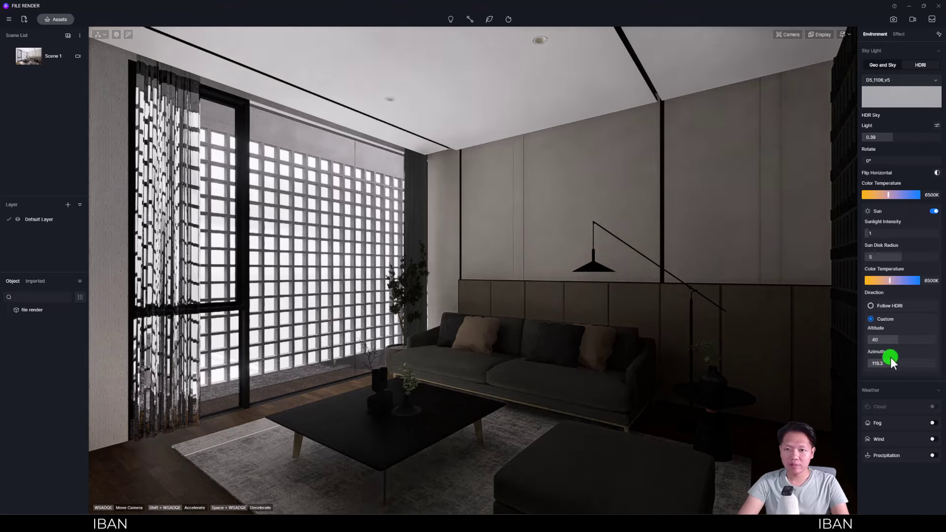
drag(890, 339, 870, 340)
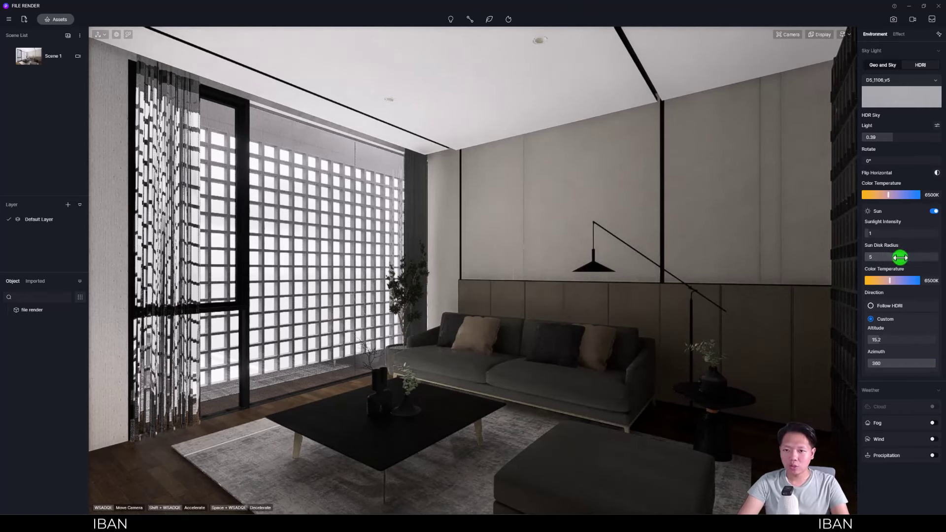
- Adjust sun disk radius to 3, sunlight intensity to 4.8 and altitude to 33.3
drag(901, 257, 841, 259)
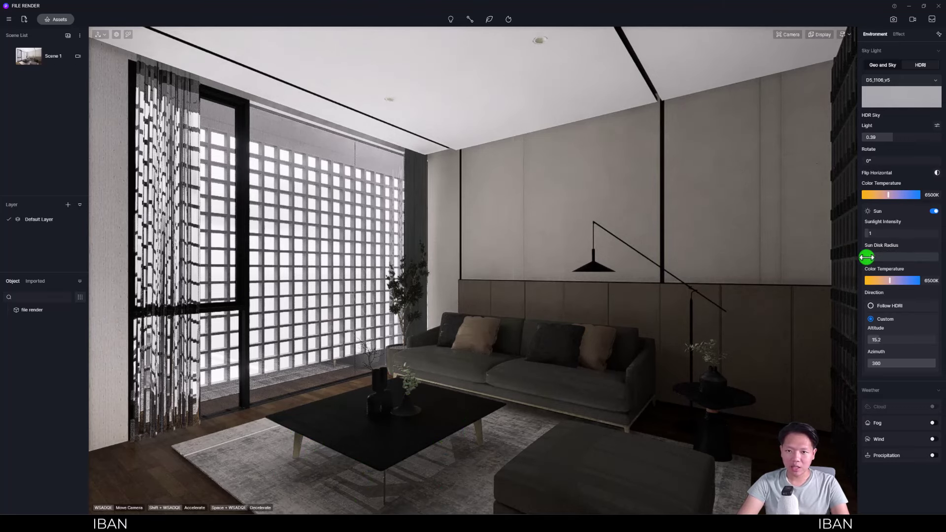
drag(866, 257, 931, 255)
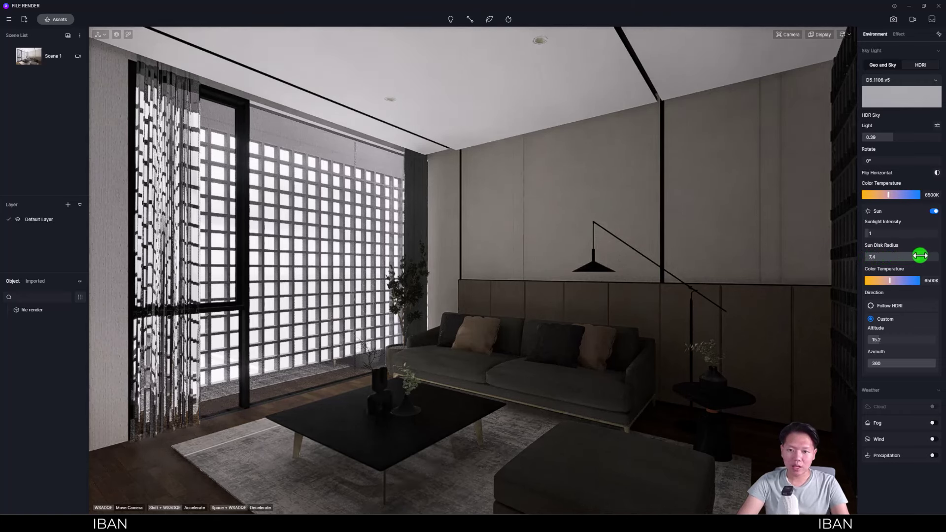
drag(930, 255, 885, 257)
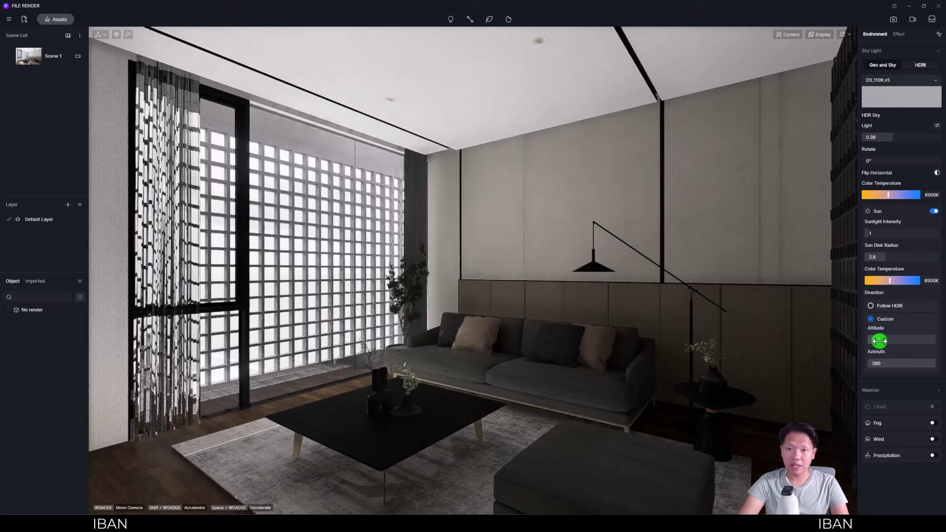
mouse_move(894, 235)
mouse_down()
mouse_move(862, 237)
mouse_move(880, 236)
mouse_up()
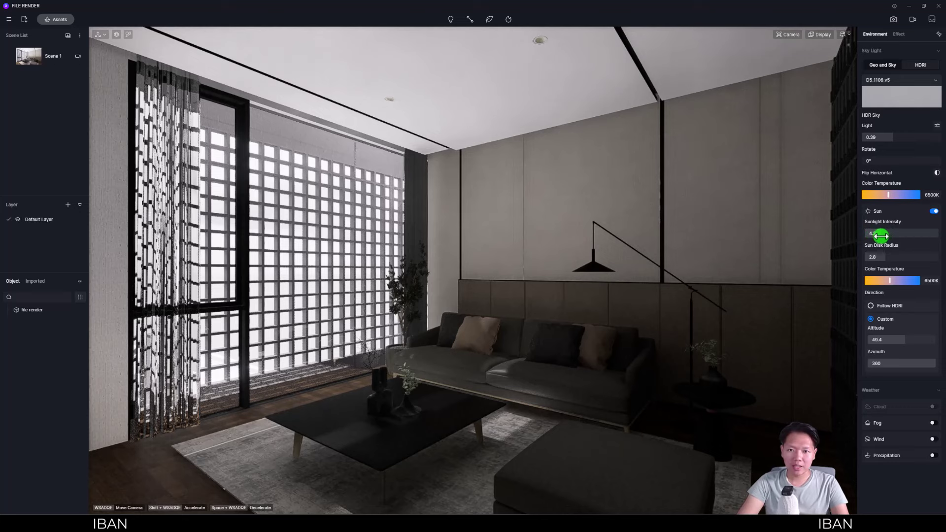
drag(893, 340, 892, 338)
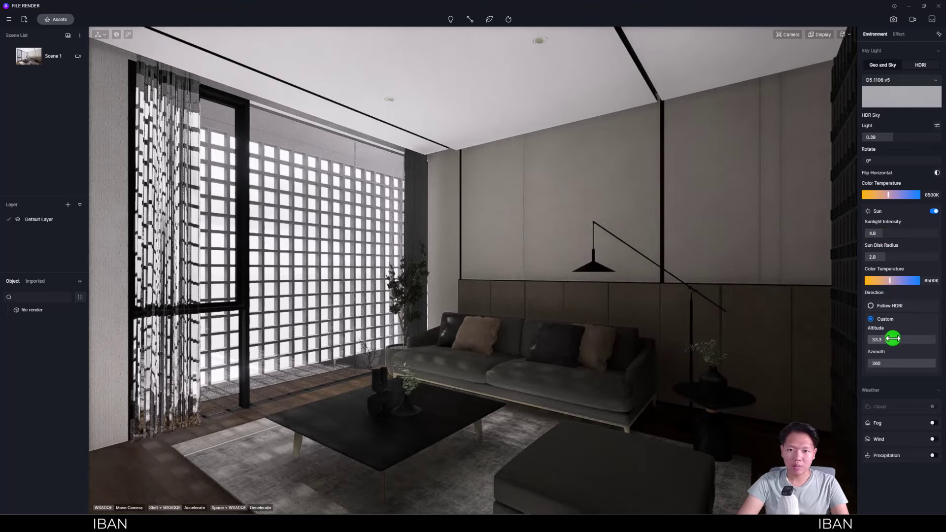
drag(879, 256, 847, 260)
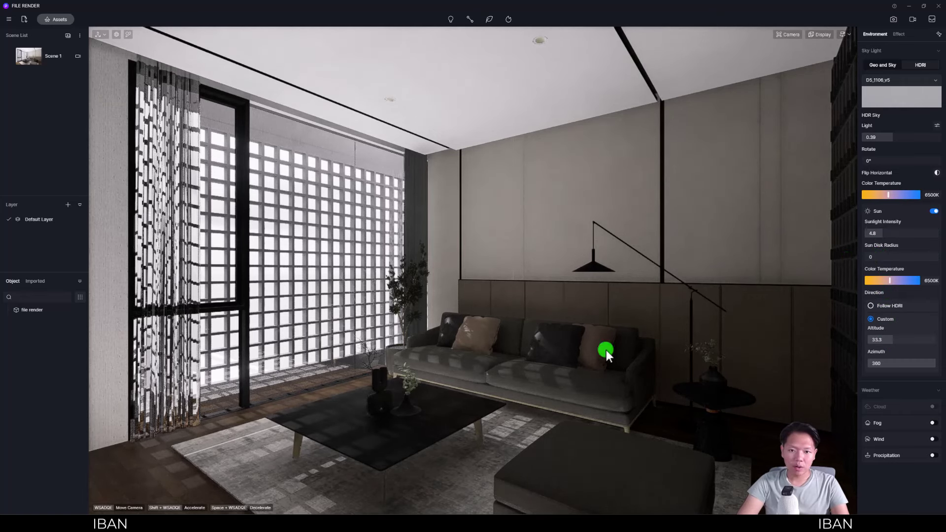
drag(846, 260, 887, 258)
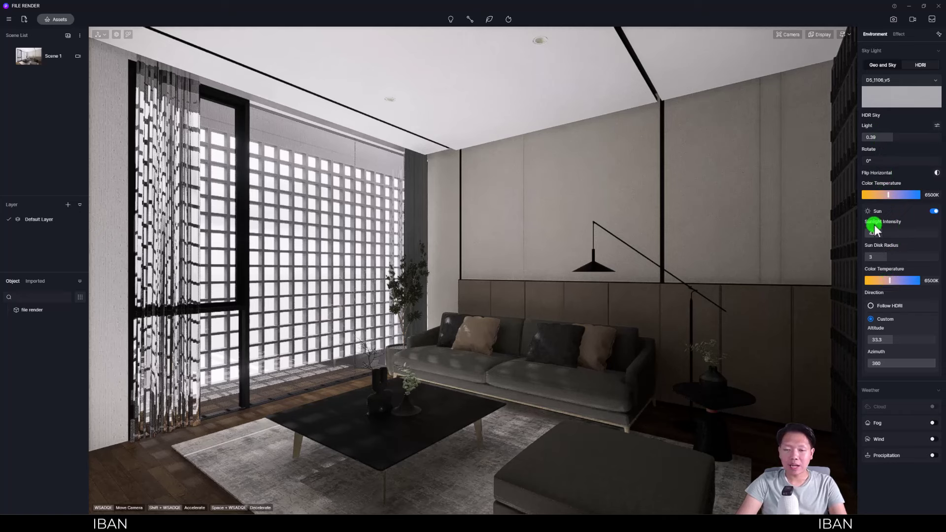
- Cool the HDR sky colour temperature to 11250K and warm the sun to 4900K
drag(888, 193, 914, 194)
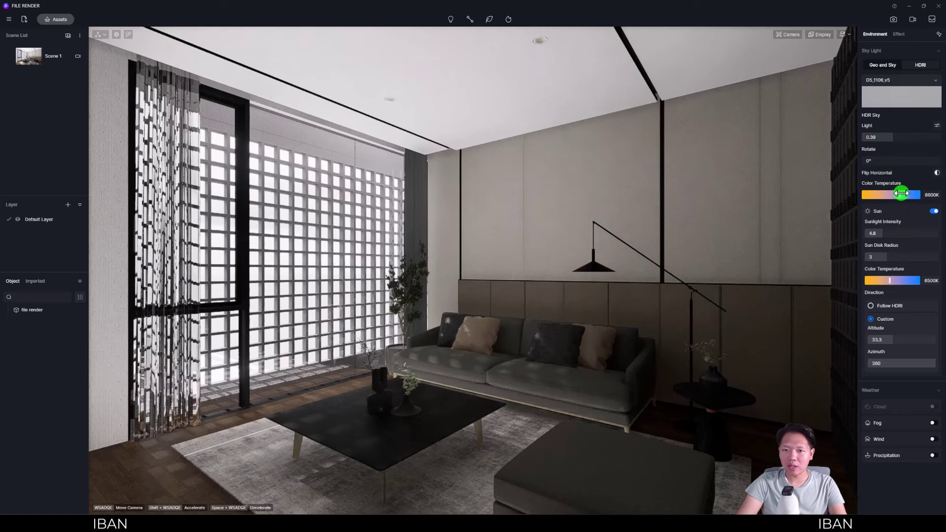
mouse_move(889, 280)
mouse_down()
mouse_move(870, 279)
mouse_move(890, 276)
mouse_up()
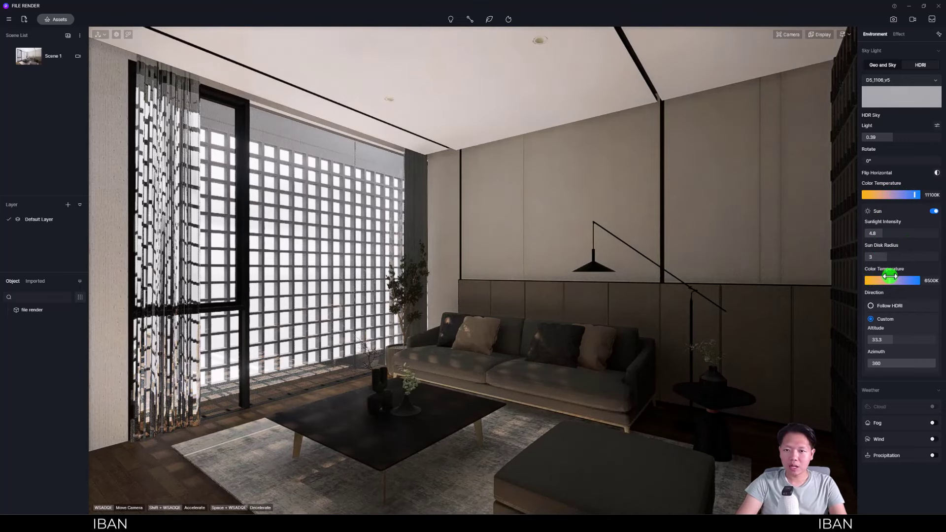
drag(889, 277, 891, 280)
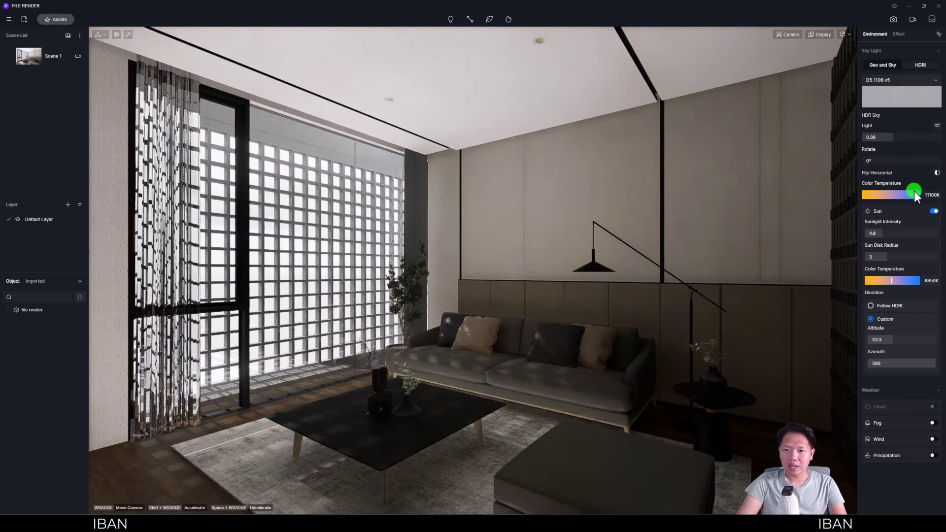
drag(914, 195, 864, 195)
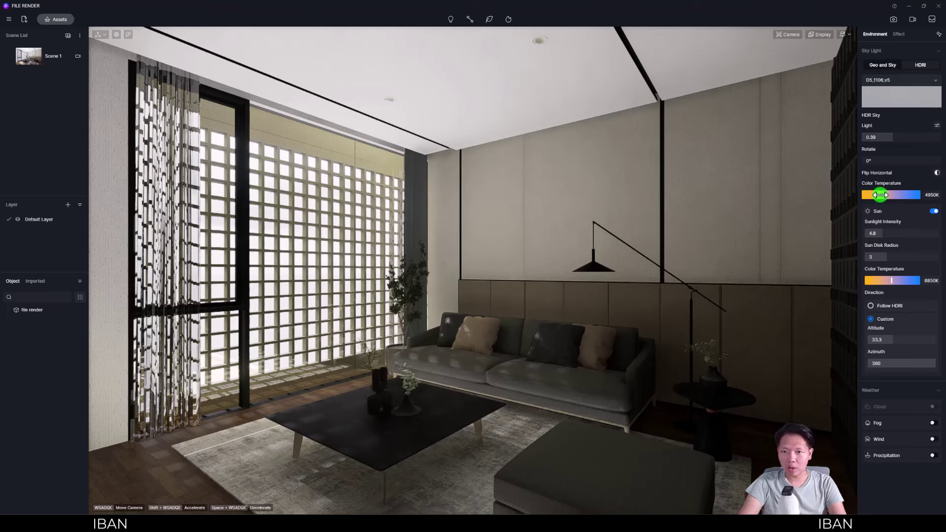
drag(862, 195, 910, 196)
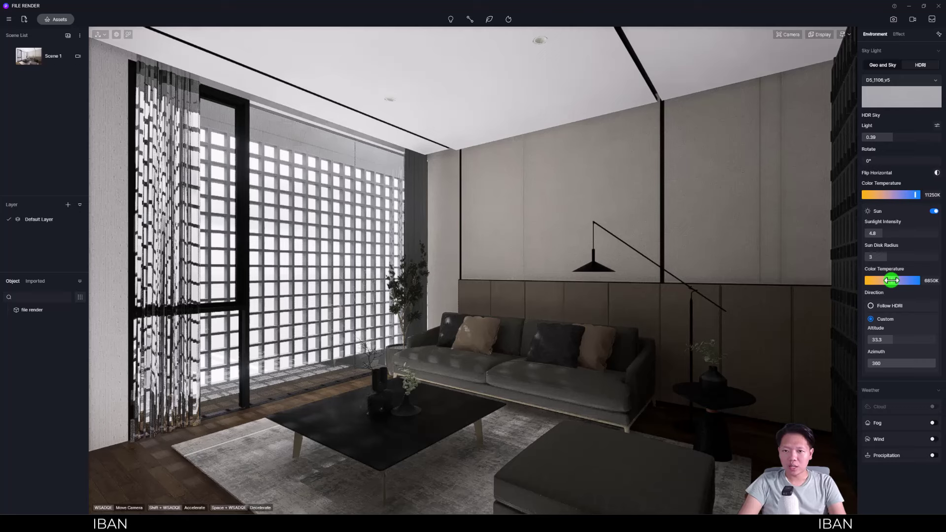
drag(891, 280, 861, 282)
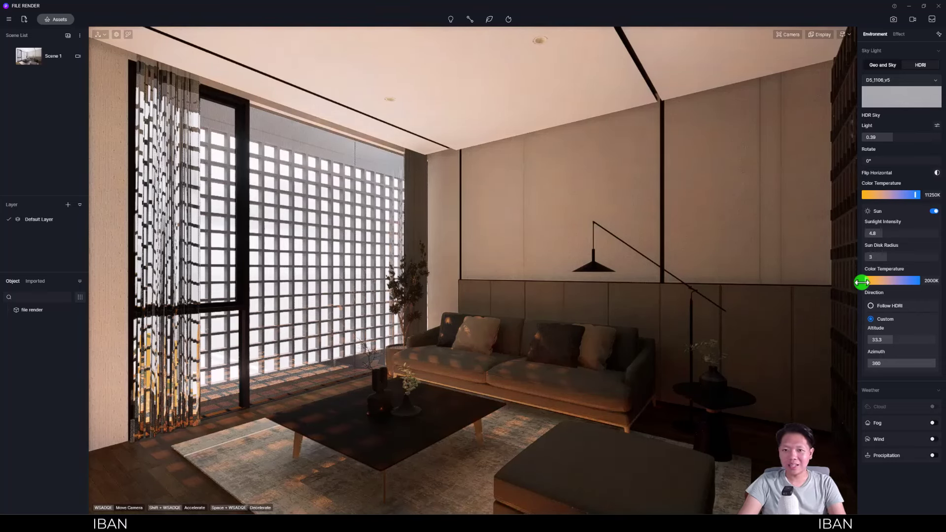
drag(873, 280, 881, 280)
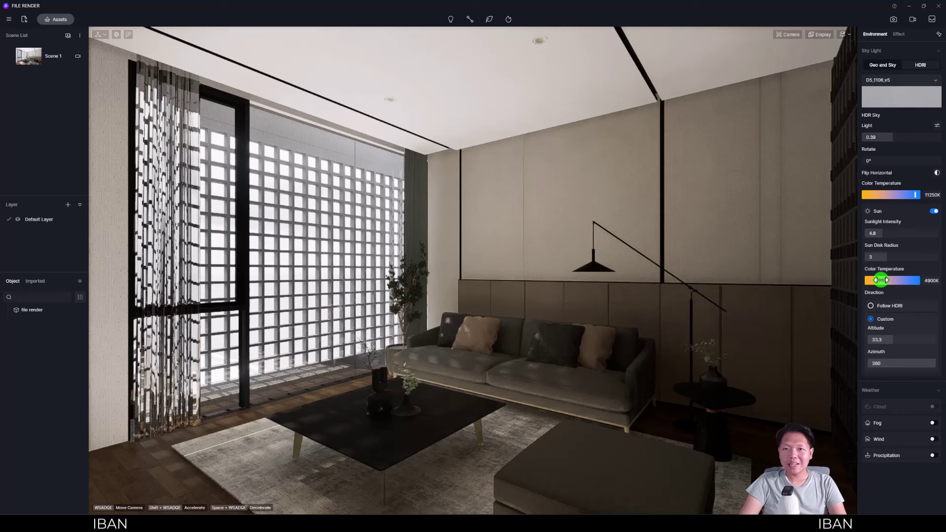
- Raise the exposure and set contrast 0.02, shadow 0.46, bloom 0 and white balance 6390
click(898, 34)
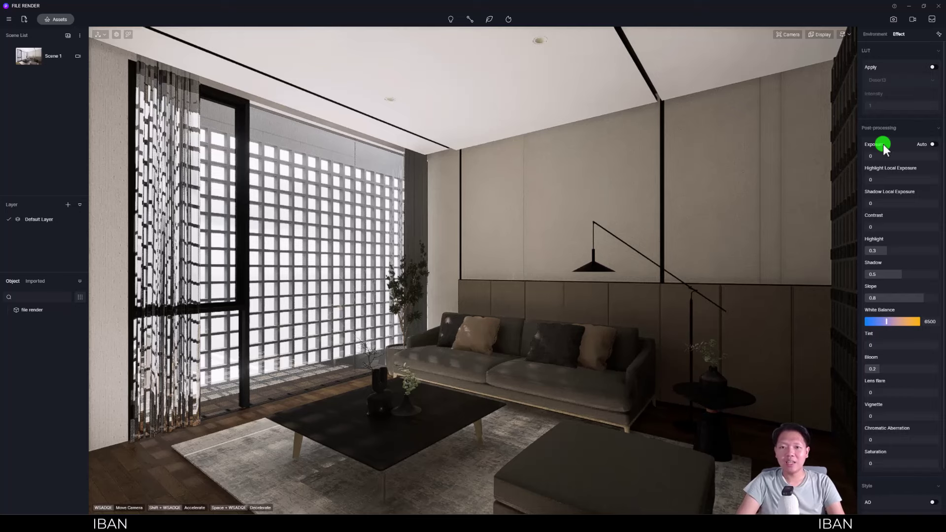
drag(901, 155, 907, 157)
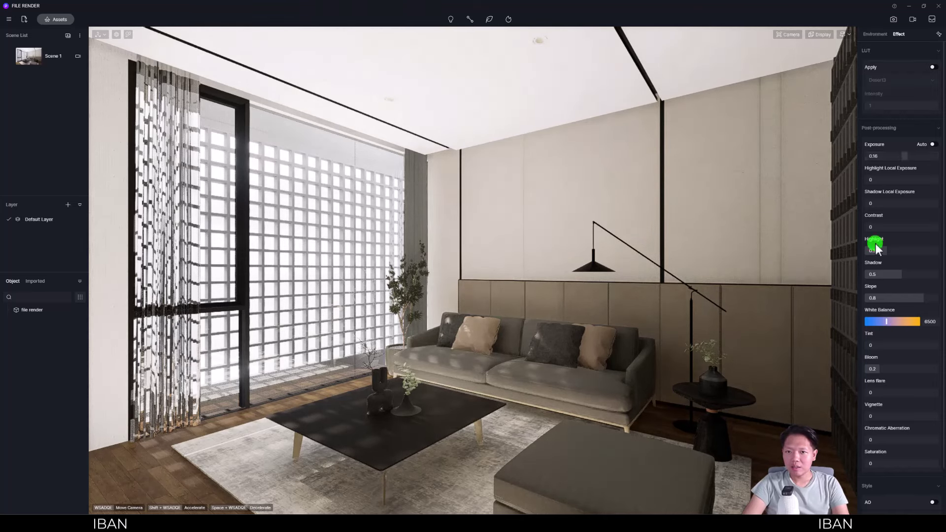
mouse_move(895, 226)
mouse_down()
mouse_move(908, 226)
mouse_move(894, 226)
mouse_up()
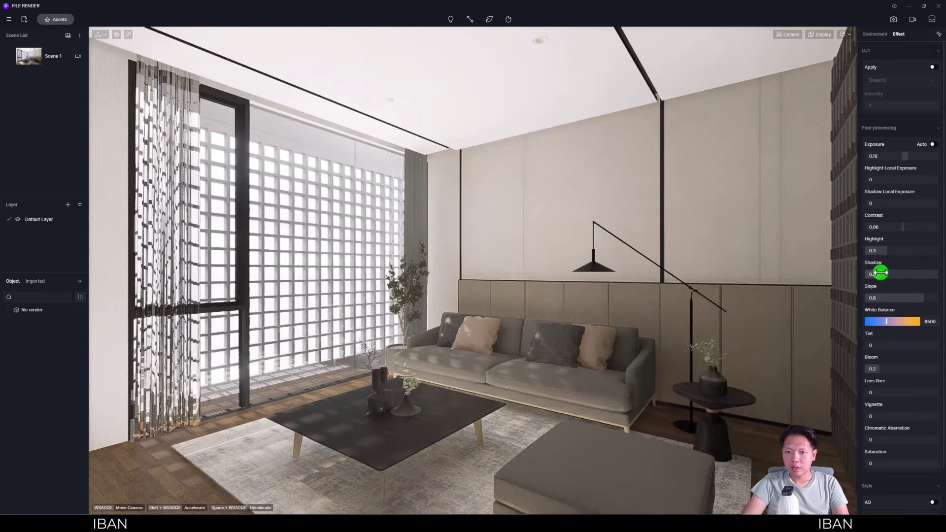
drag(880, 272, 899, 274)
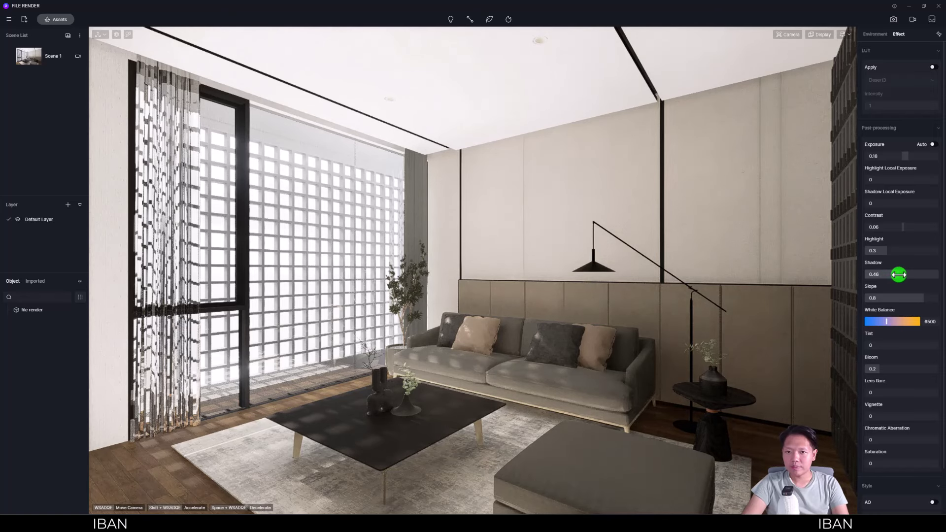
drag(903, 225, 897, 225)
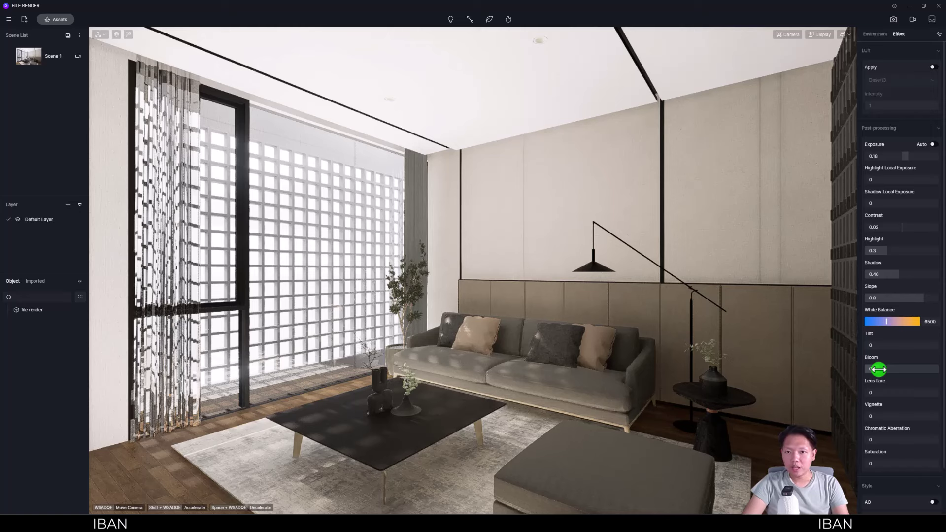
drag(878, 369, 863, 374)
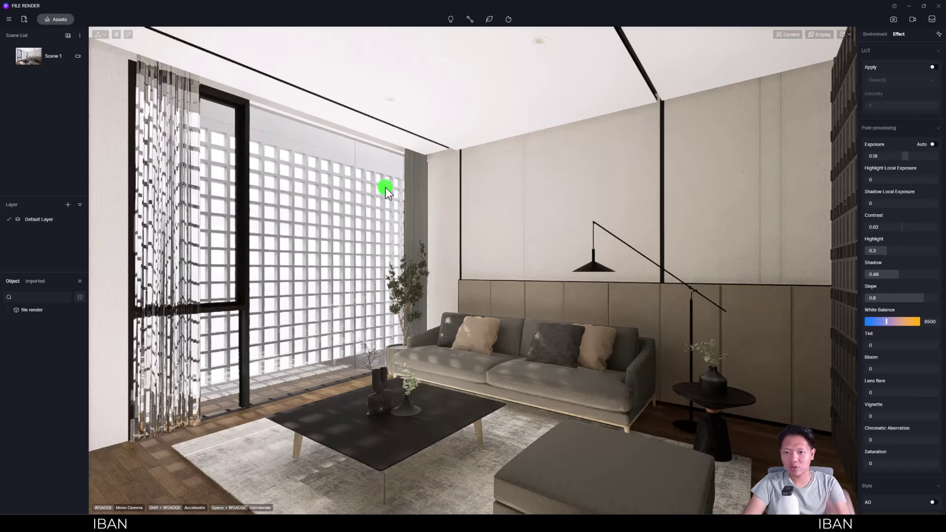
scroll(877, 398, down, 2)
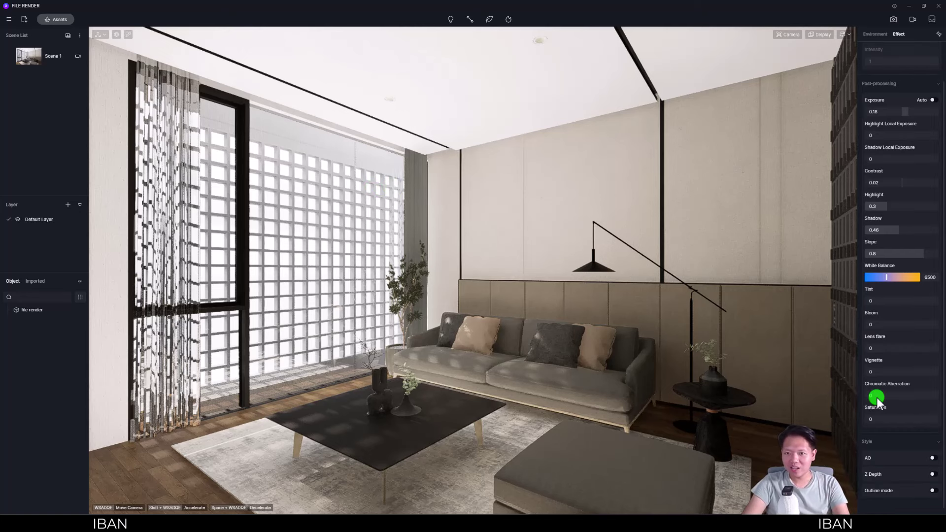
scroll(876, 397, up, 2)
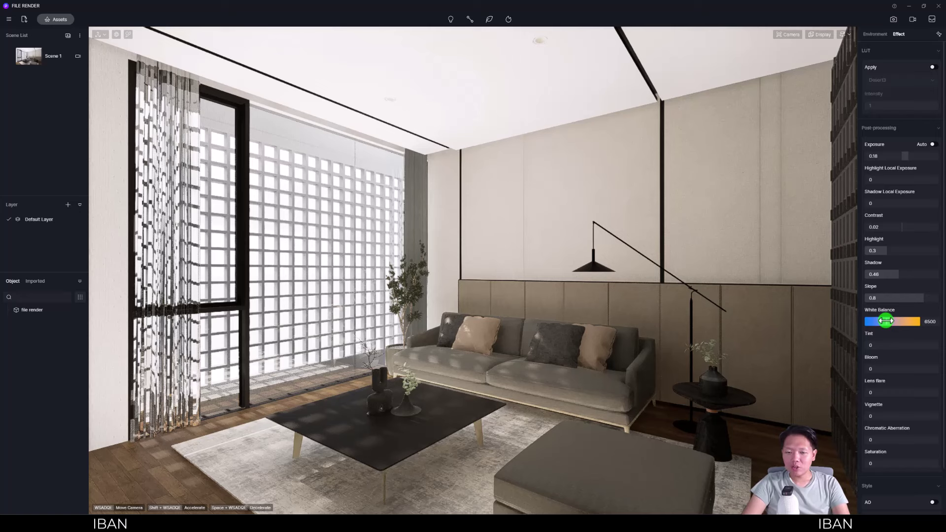
drag(886, 321, 885, 320)
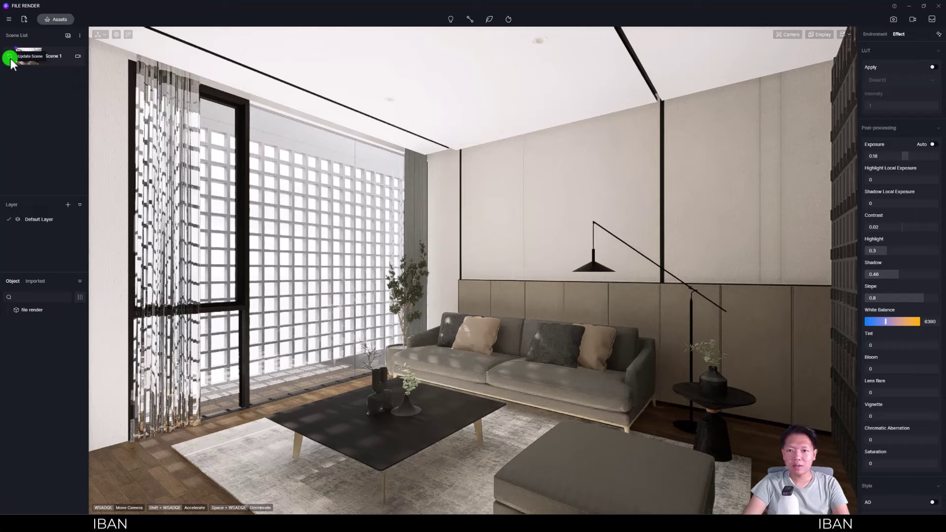
- Preview the final still render of the sunlit living room with post-processing applied
click(892, 20)
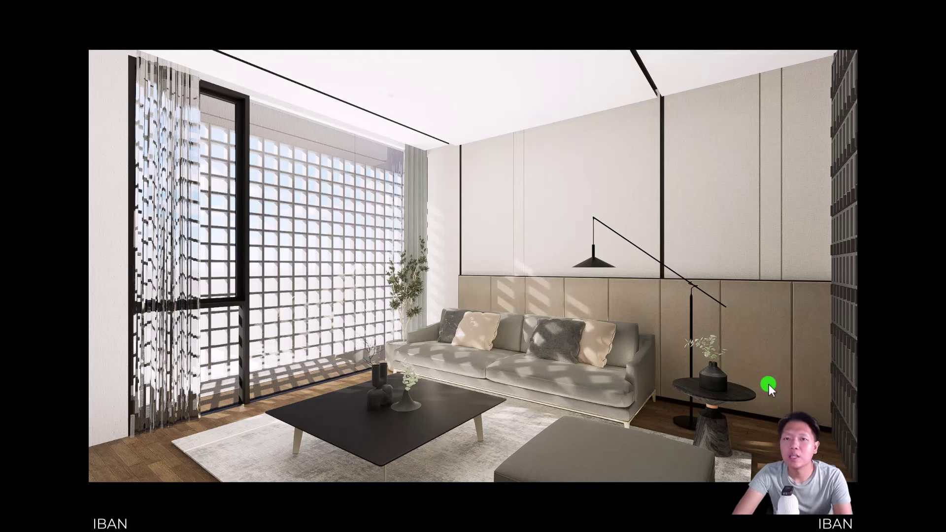